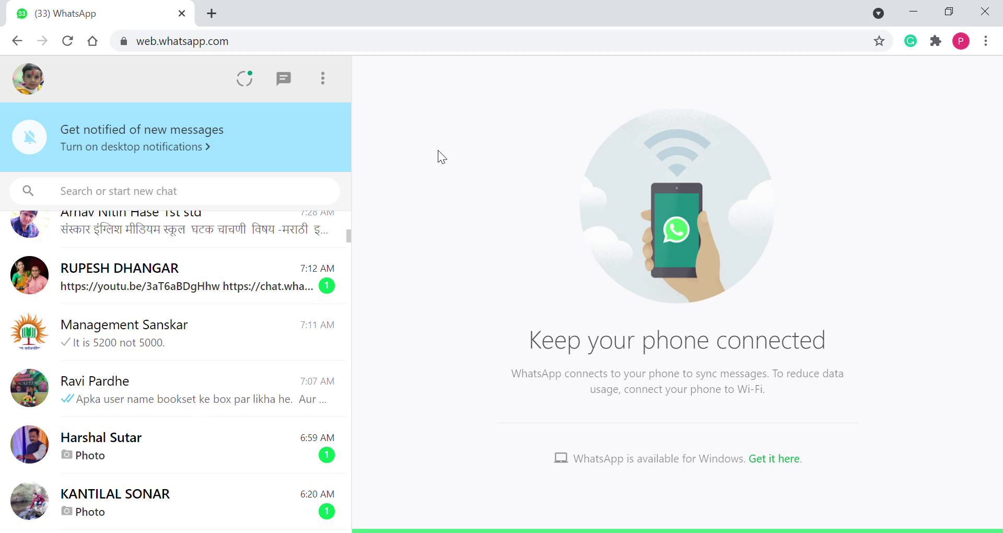
Open the contact's WhatsApp Web chat and follow the astragen.org login link
{"action": "left_click", "coordinate": [208, 399]}
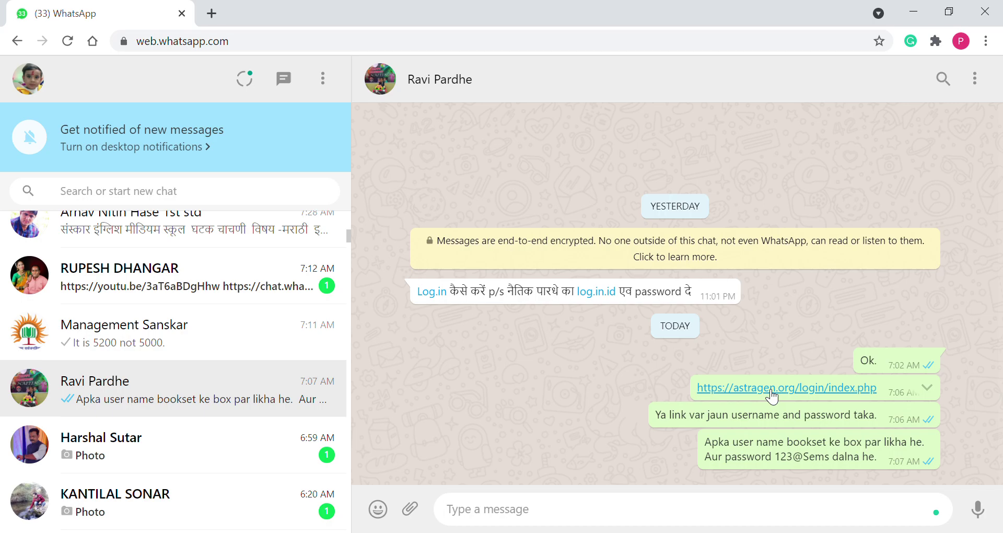
{"action": "left_click", "coordinate": [771, 391]}
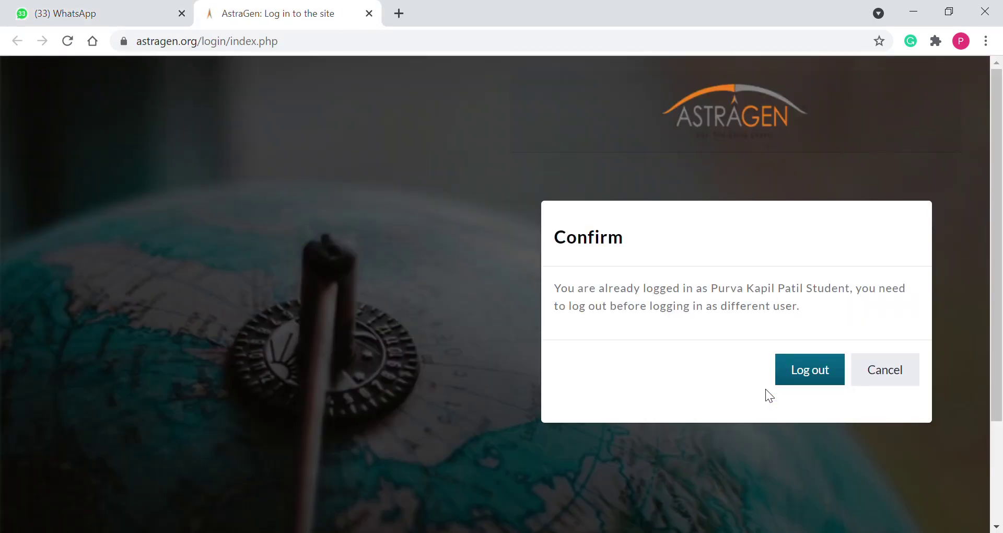
Confirm logging out of the current student session and delete the prefilled username
{"action": "left_click", "coordinate": [832, 383]}
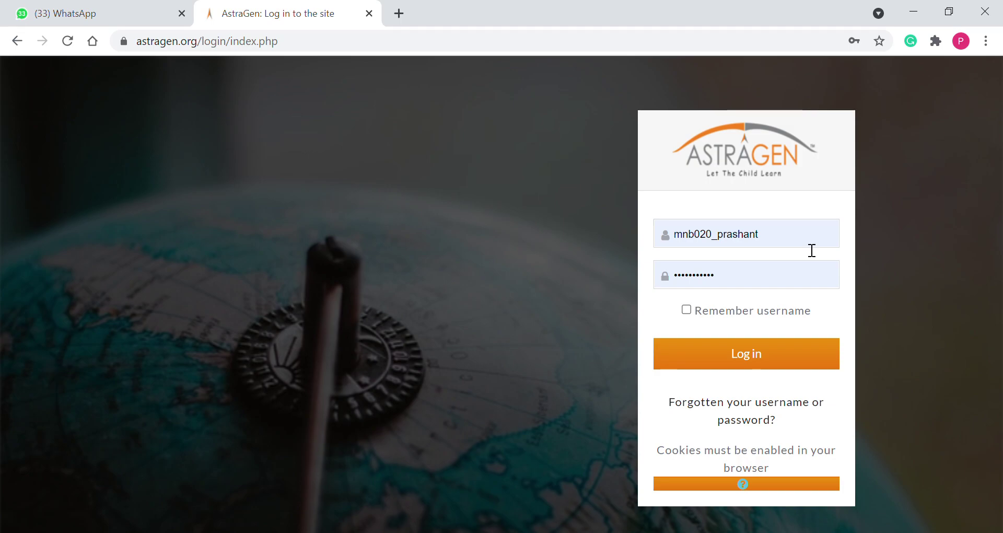
{"action": "left_click", "coordinate": [787, 240]}
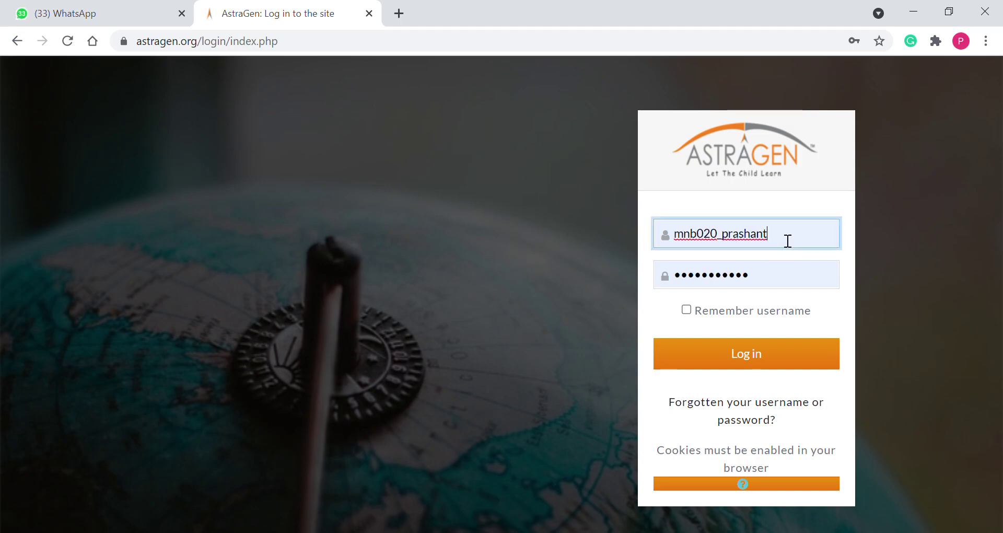
{"action": "key", "text": "BackSpace"}
{"action": "key", "text": "BackSpace"}
{"action": "key", "text": "BackSpace"}
{"action": "key", "text": "BackSpace"}
{"action": "key", "text": "BackSpace"}
{"action": "key", "text": "BackSpace"}
{"action": "key", "text": "BackSpace"}
{"action": "key", "text": "BackSpace"}
{"action": "key", "text": "BackSpace"}
{"action": "key", "text": "BackSpace"}
{"action": "key", "text": "BackSpace"}
{"action": "key", "text": "BackSpace"}
{"action": "key", "text": "BackSpace"}
{"action": "key", "text": "BackSpace"}
{"action": "key", "text": "BackSpace"}
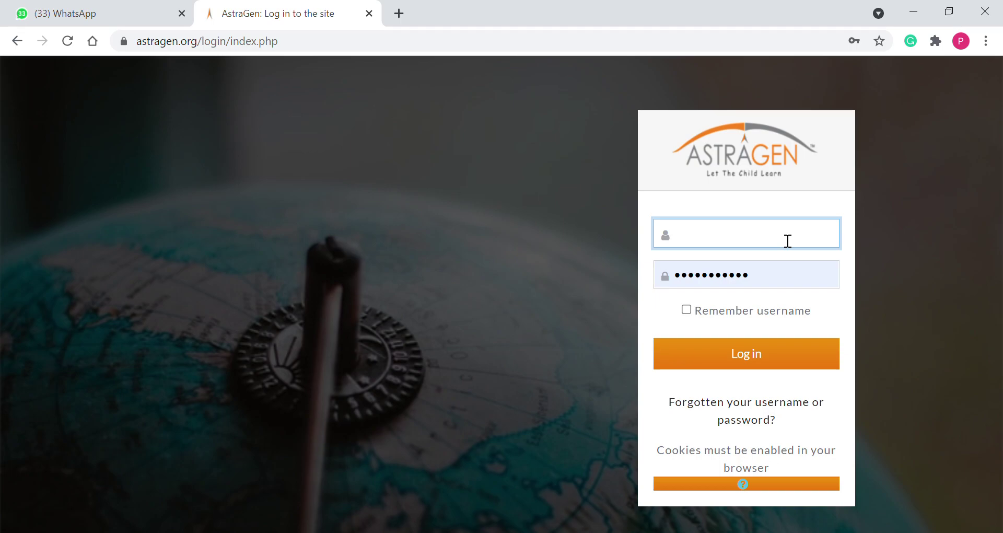
Pick the other student's saved username, replace the autofilled password, and submit the login
{"action": "left_click", "coordinate": [779, 259]}
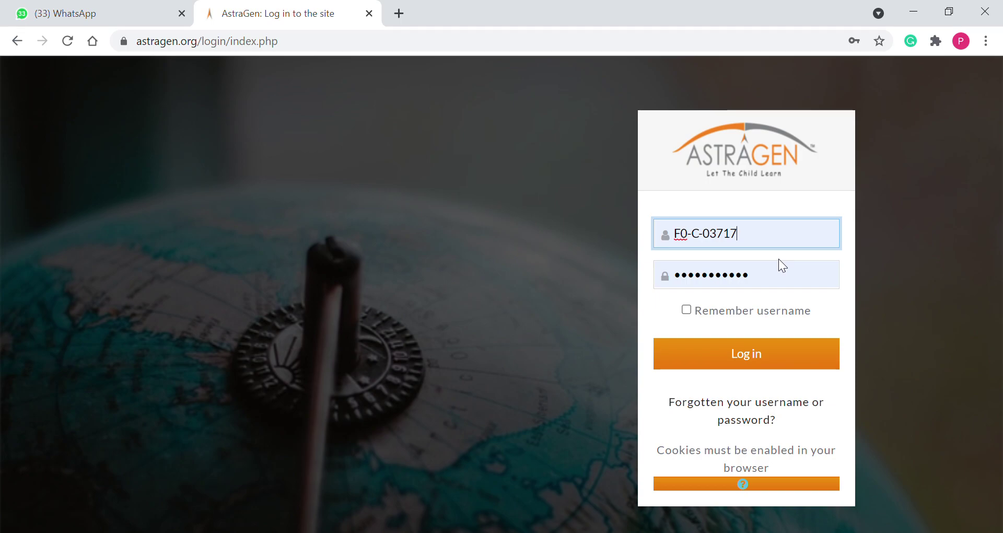
{"action": "left_click", "coordinate": [783, 281]}
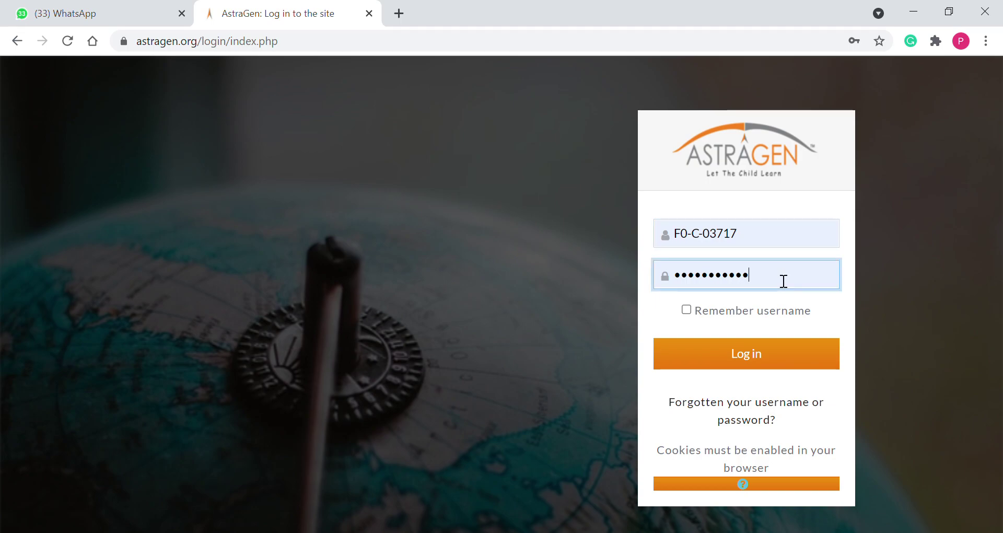
{"action": "key", "text": "BackSpace"}
{"action": "key", "text": "BackSpace"}
{"action": "key", "text": "BackSpace"}
{"action": "key", "text": "BackSpace"}
{"action": "key", "text": "BackSpace"}
{"action": "key", "text": "BackSpace"}
{"action": "key", "text": "BackSpace"}
{"action": "key", "text": "BackSpace"}
{"action": "key", "text": "BackSpace"}
{"action": "key", "text": "BackSpace"}
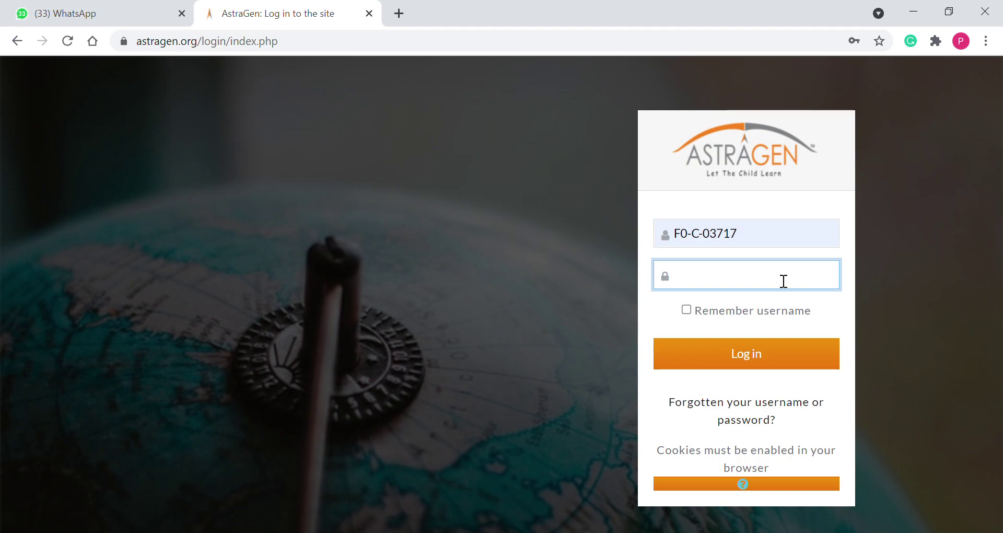
{"action": "type", "text": "•••••••••"}
{"action": "left_click", "coordinate": [759, 355]}
Log in and scroll the Dashboard to the five Grade 1 - A course cards at 0%
{"action": "left_click", "coordinate": [759, 355]}
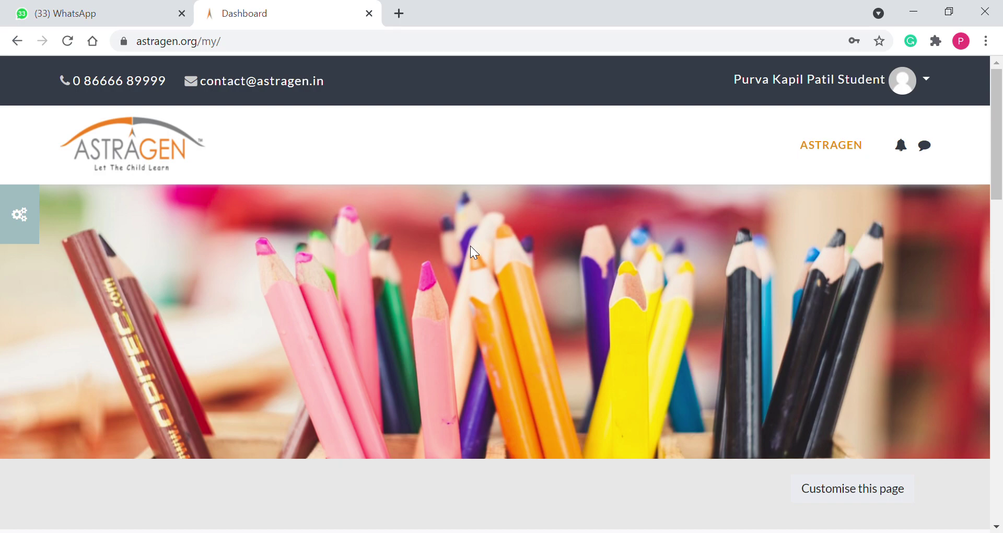
{"action": "scroll", "coordinate": [471, 247], "scroll_direction": "down", "scroll_amount": 6}
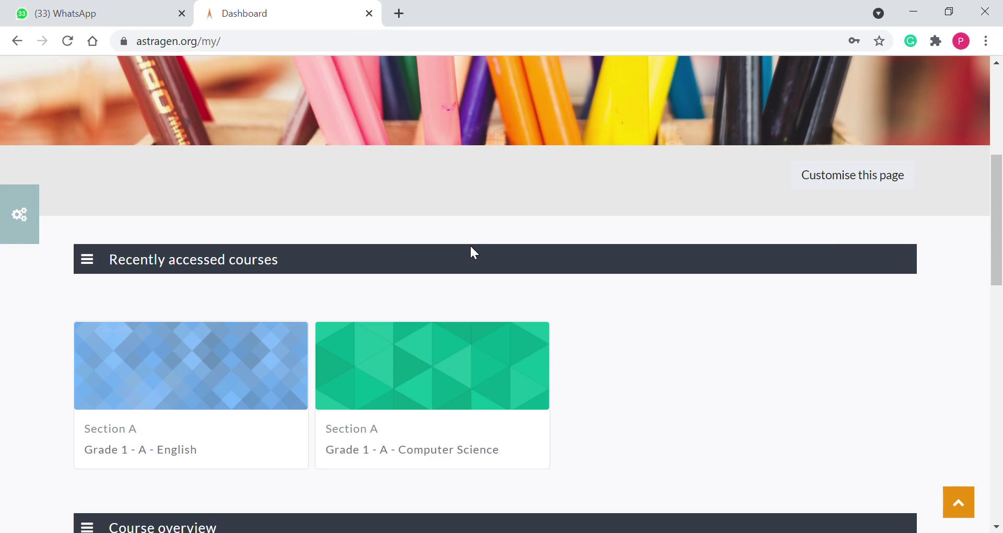
{"action": "scroll", "coordinate": [471, 253], "scroll_direction": "up", "scroll_amount": 5}
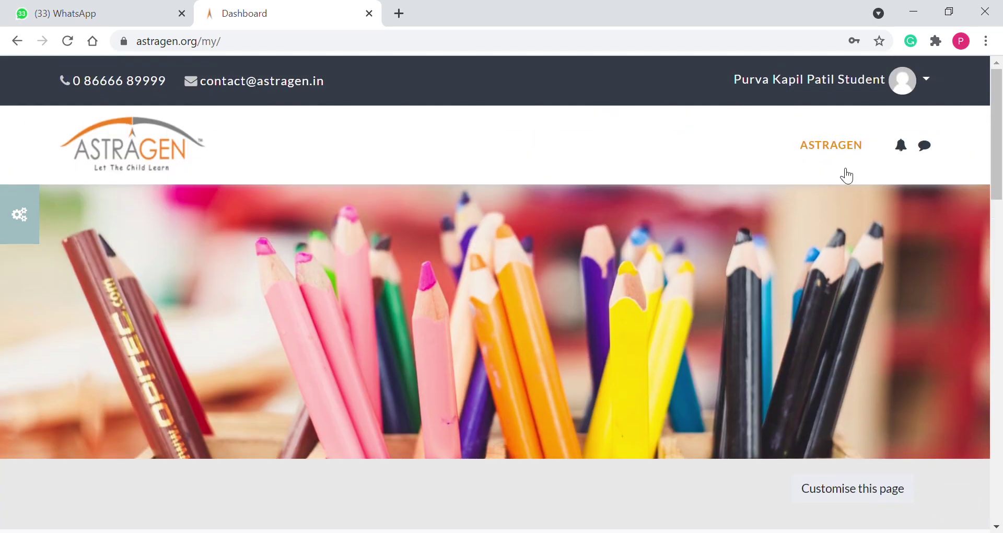
{"action": "scroll", "coordinate": [807, 186], "scroll_direction": "down", "scroll_amount": 7}
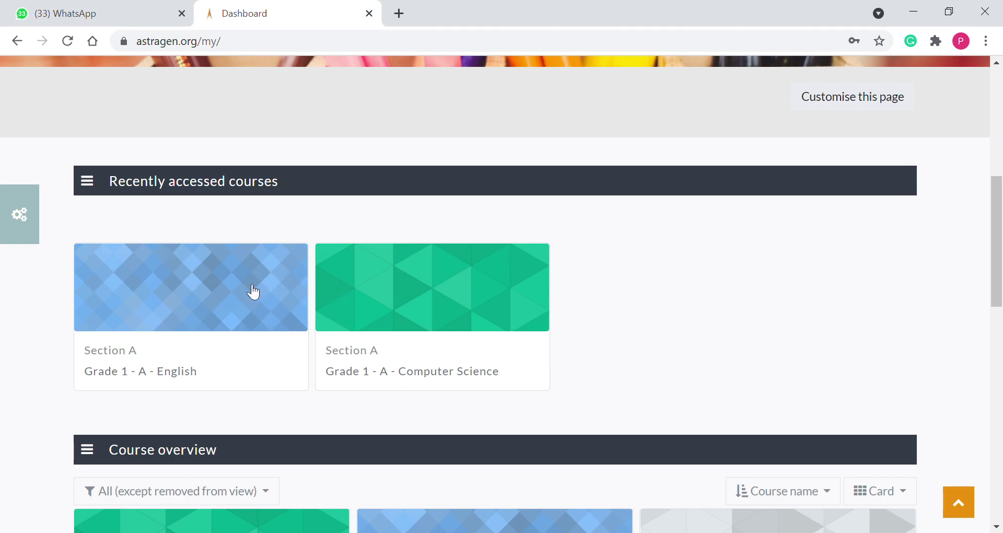
{"action": "scroll", "coordinate": [449, 316], "scroll_direction": "down", "scroll_amount": 1}
{"action": "scroll", "coordinate": [449, 315], "scroll_direction": "down", "scroll_amount": 1}
{"action": "scroll", "coordinate": [450, 315], "scroll_direction": "down", "scroll_amount": 3}
{"action": "scroll", "coordinate": [291, 232], "scroll_direction": "down", "scroll_amount": 1}
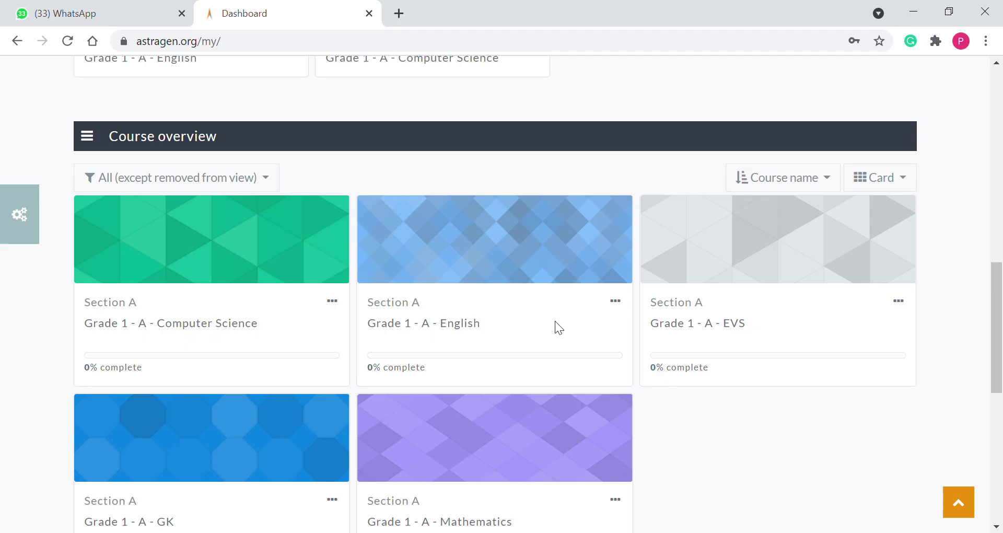
{"action": "scroll", "coordinate": [724, 325], "scroll_direction": "down", "scroll_amount": 3}
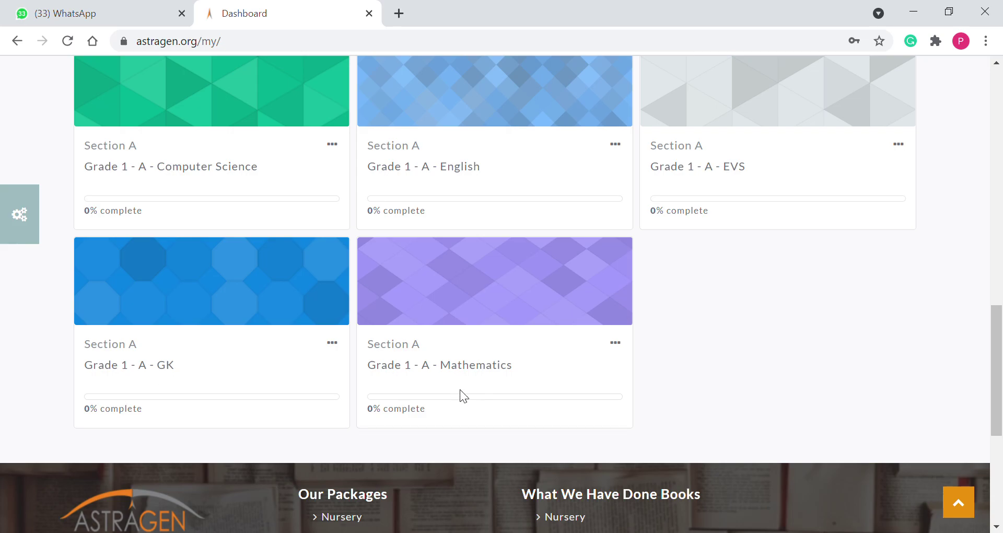
Open the Grade 1 - A - English course and its Revision Tool quiz under 1. Turtles
{"action": "left_click", "coordinate": [468, 172]}
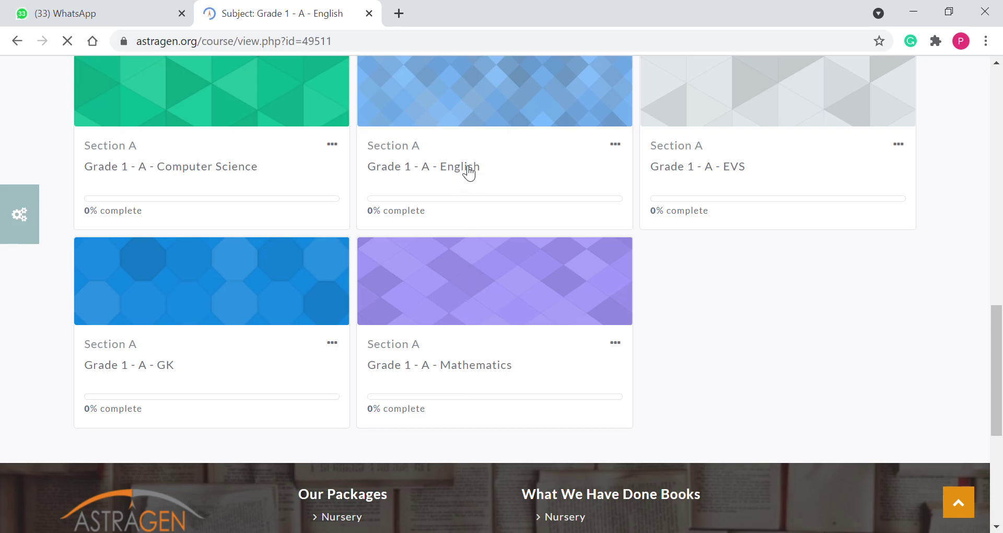
{"action": "scroll", "coordinate": [468, 173], "scroll_direction": "down", "scroll_amount": 10}
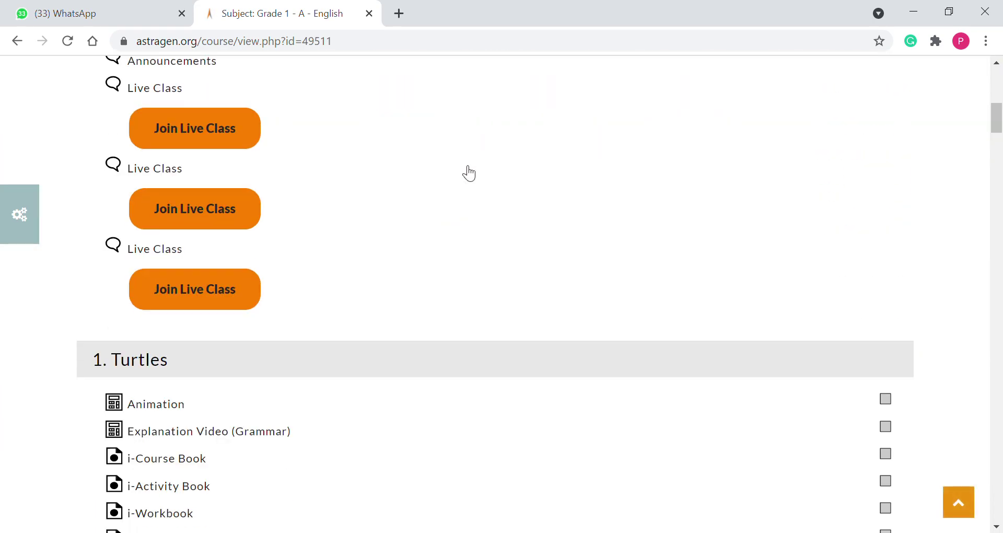
{"action": "scroll", "coordinate": [469, 173], "scroll_direction": "down", "scroll_amount": 3}
{"action": "scroll", "coordinate": [469, 173], "scroll_direction": "down", "scroll_amount": 2}
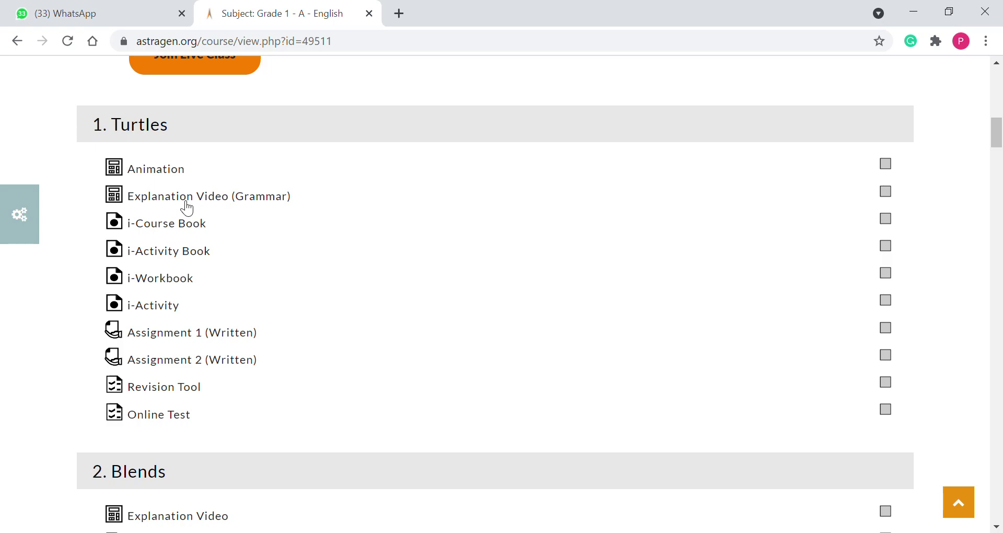
{"action": "scroll", "coordinate": [187, 208], "scroll_direction": "down", "scroll_amount": 3}
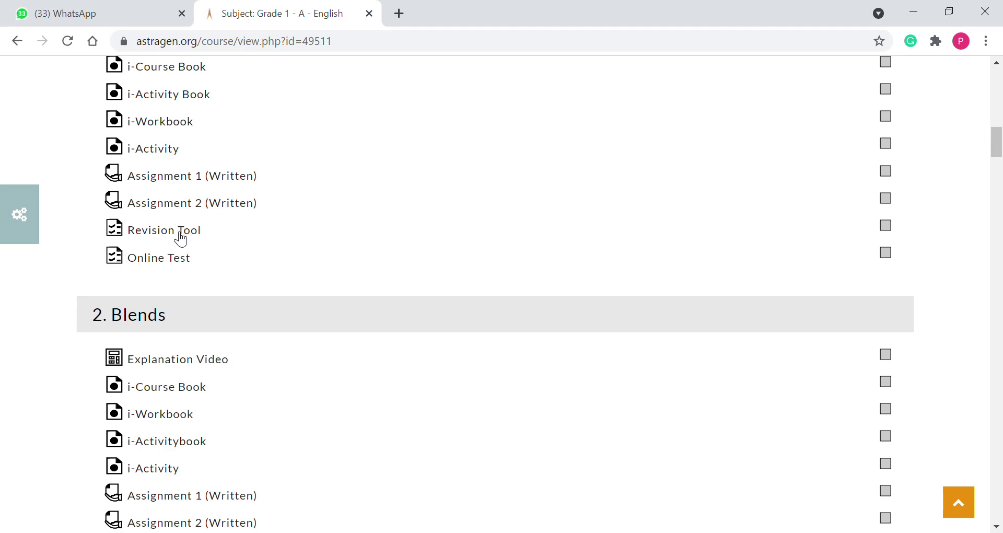
{"action": "left_click", "coordinate": [181, 239]}
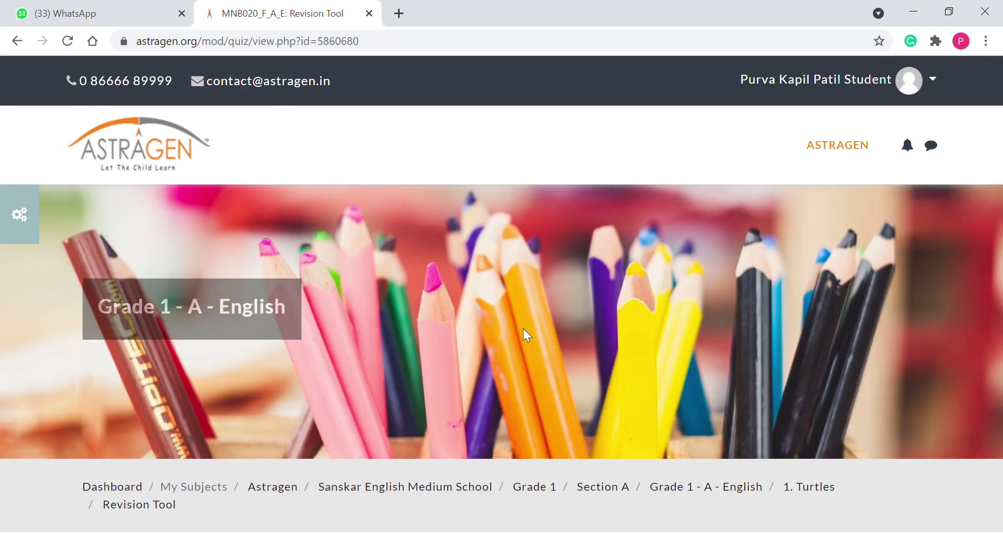
Review the Turtles Revision Tool attempt summary, then go back to the English course page
{"action": "scroll", "coordinate": [524, 268], "scroll_direction": "down", "scroll_amount": 7}
{"action": "scroll", "coordinate": [522, 268], "scroll_direction": "down", "scroll_amount": 1}
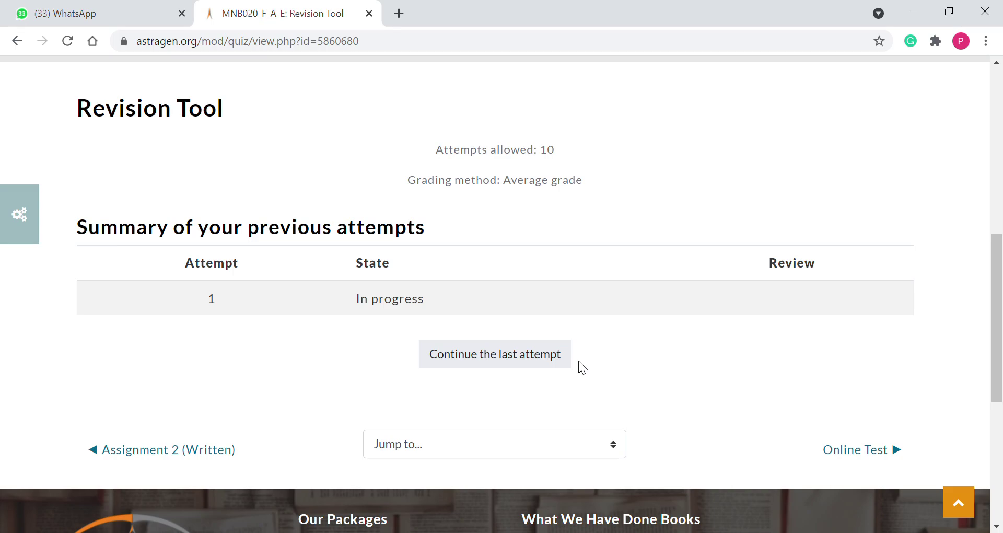
{"action": "scroll", "coordinate": [578, 361], "scroll_direction": "up", "scroll_amount": 2}
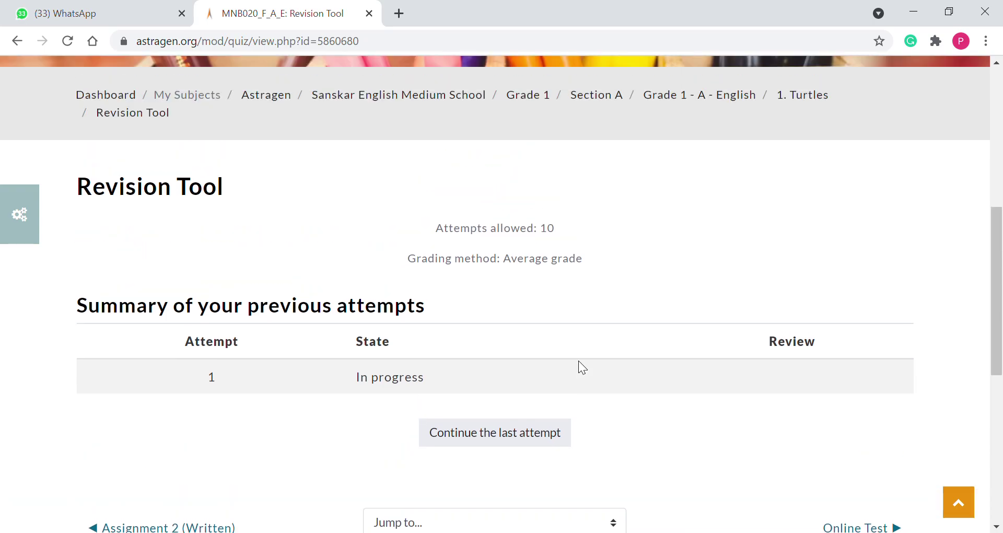
{"action": "scroll", "coordinate": [578, 361], "scroll_direction": "up", "scroll_amount": 3}
{"action": "scroll", "coordinate": [578, 360], "scroll_direction": "down", "scroll_amount": 6}
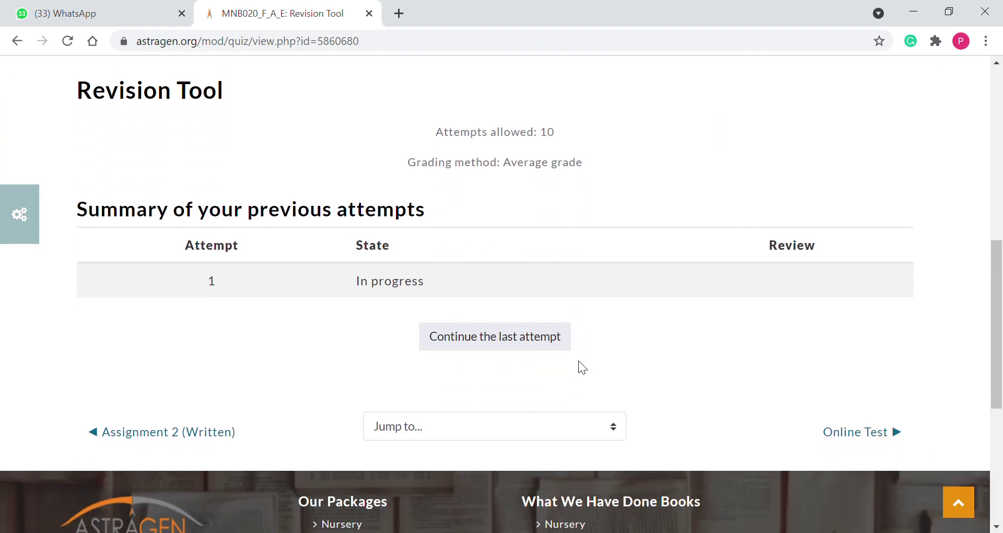
{"action": "scroll", "coordinate": [563, 325], "scroll_direction": "up", "scroll_amount": 6}
{"action": "left_click", "coordinate": [19, 42]}
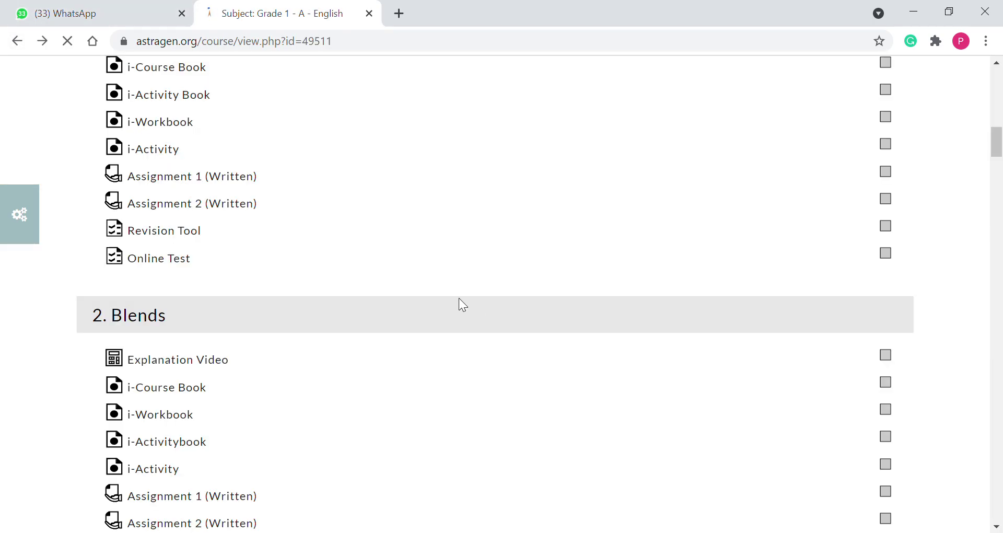
Open the 2. Blends Revision Tool quiz and view its 10-attempt, average-grade settings
{"action": "scroll", "coordinate": [326, 292], "scroll_direction": "down", "scroll_amount": 6}
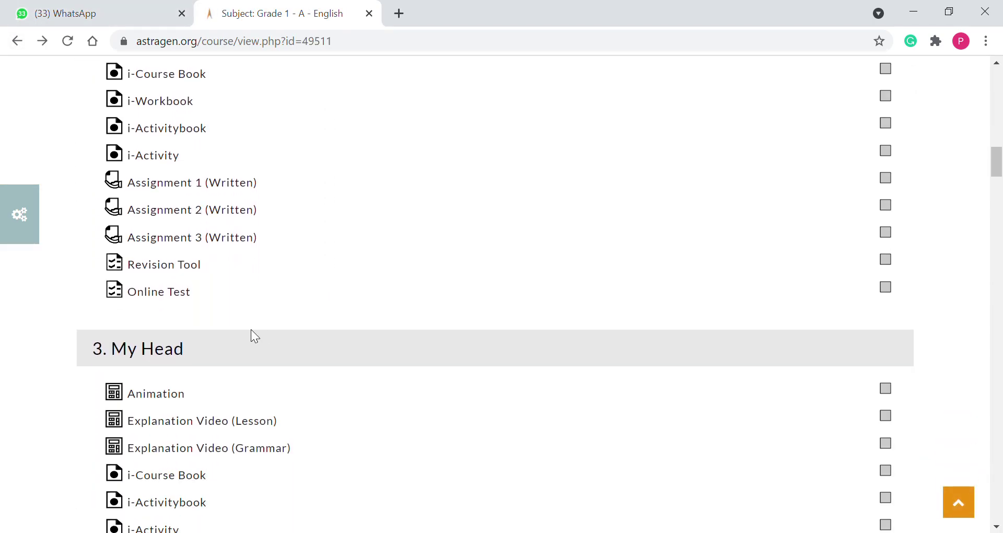
{"action": "left_click", "coordinate": [167, 271]}
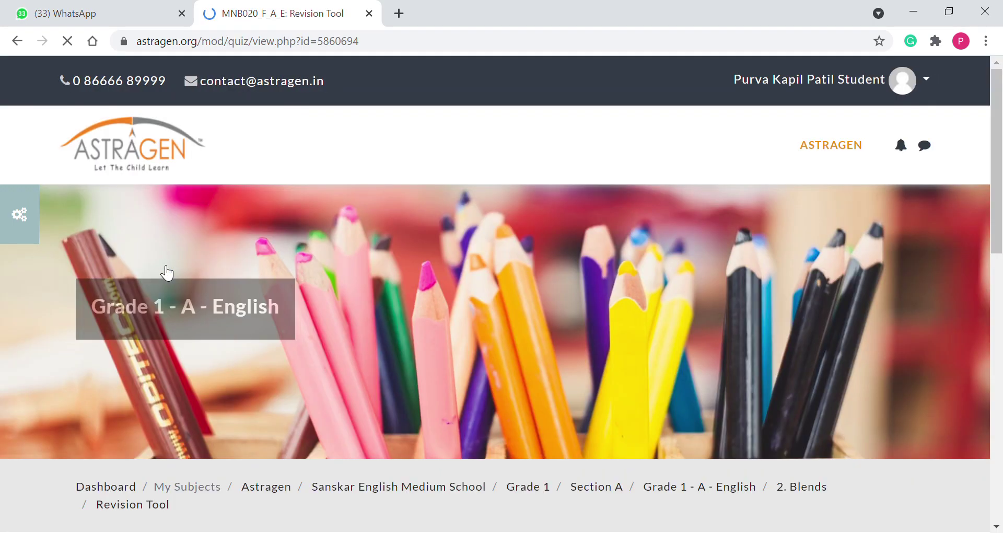
{"action": "scroll", "coordinate": [400, 205], "scroll_direction": "down", "scroll_amount": 4}
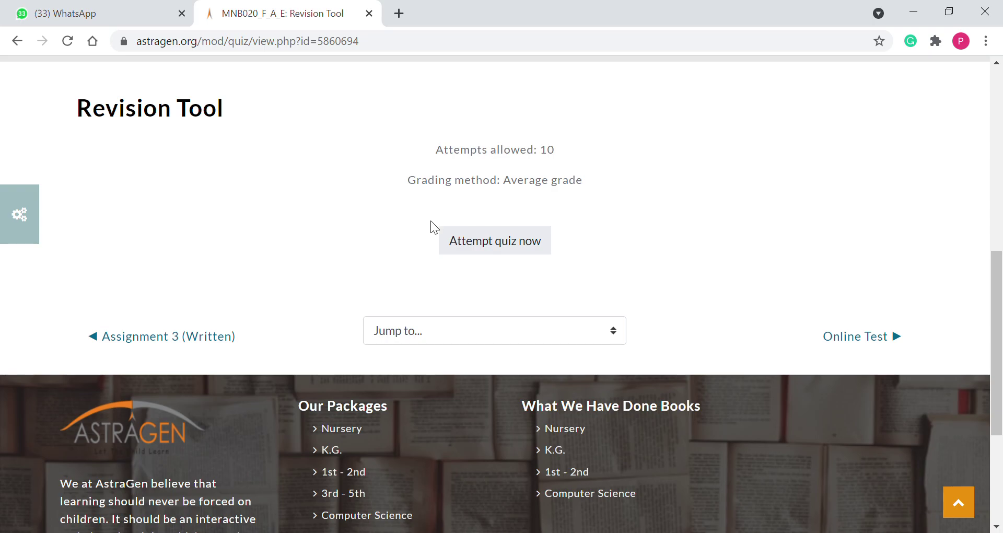
Start a new attempt of the Blends Revision Tool quiz
{"action": "left_click", "coordinate": [490, 249]}
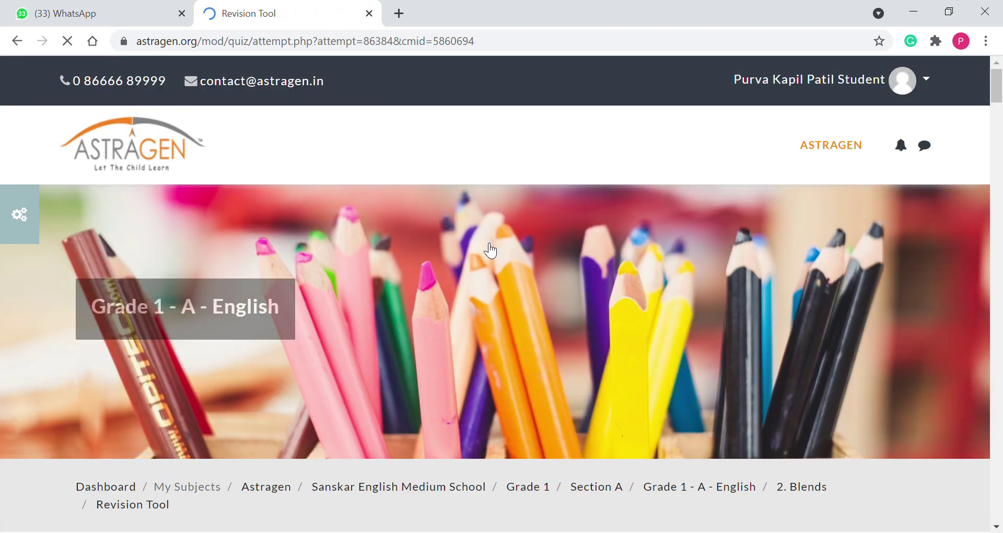
{"action": "scroll", "coordinate": [490, 249], "scroll_direction": "down", "scroll_amount": 10}
{"action": "scroll", "coordinate": [489, 249], "scroll_direction": "down", "scroll_amount": 1}
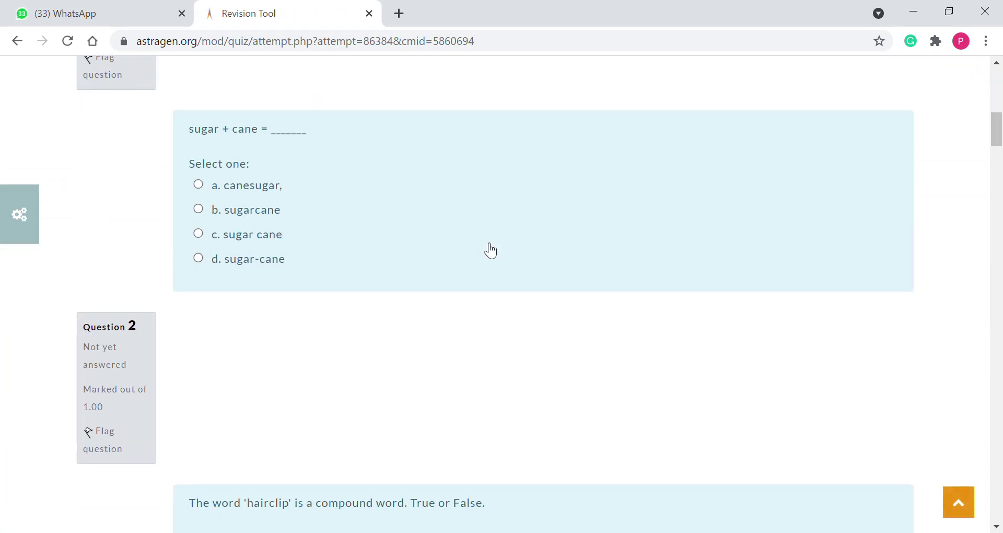
{"action": "scroll", "coordinate": [490, 250], "scroll_direction": "up", "scroll_amount": 3}
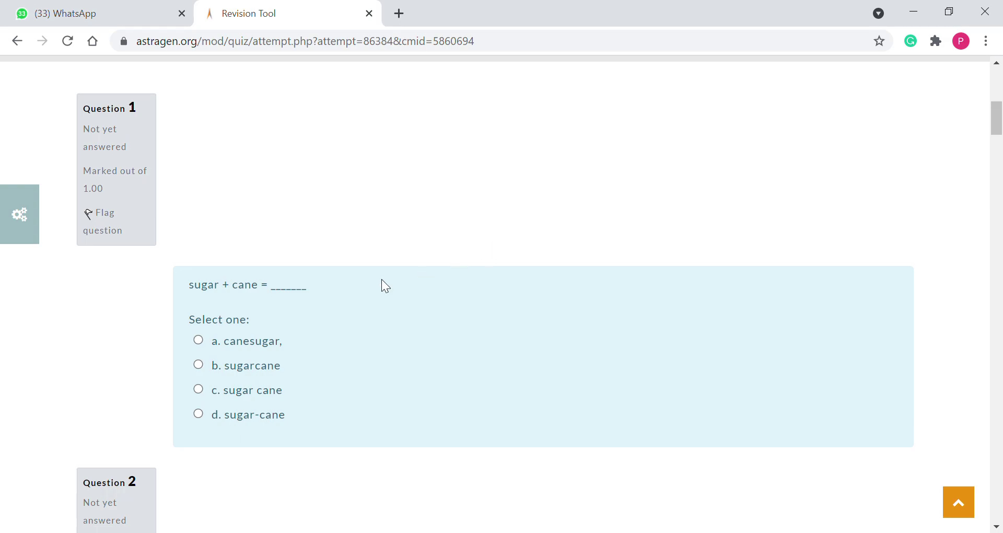
{"action": "scroll", "coordinate": [156, 180], "scroll_direction": "down", "scroll_amount": 1}
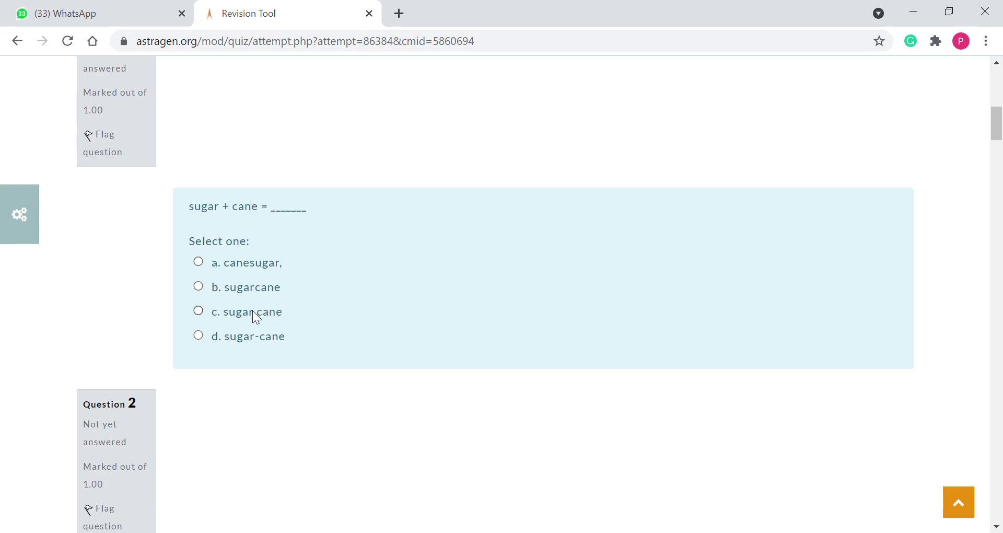
Answer Question 1 with 'a. canesugar', clearing the earlier sugarcane choice
{"action": "left_click", "coordinate": [198, 286]}
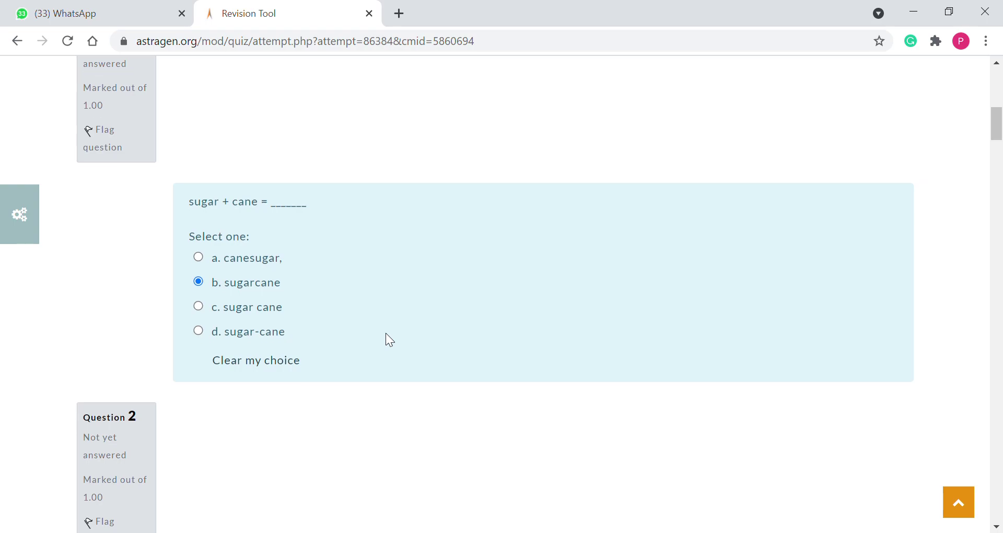
{"action": "scroll", "coordinate": [390, 340], "scroll_direction": "down", "scroll_amount": 3}
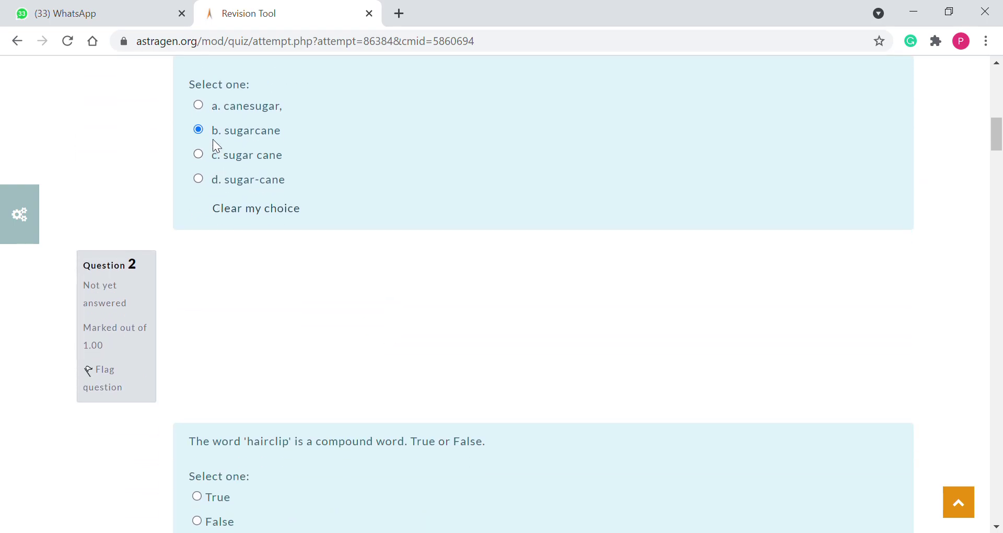
{"action": "left_click", "coordinate": [240, 214]}
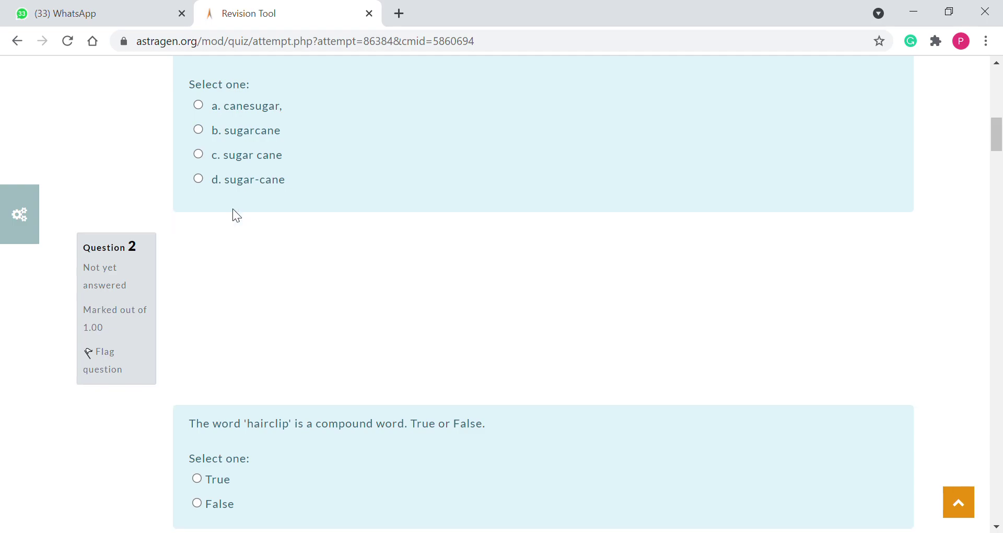
{"action": "left_click", "coordinate": [199, 106]}
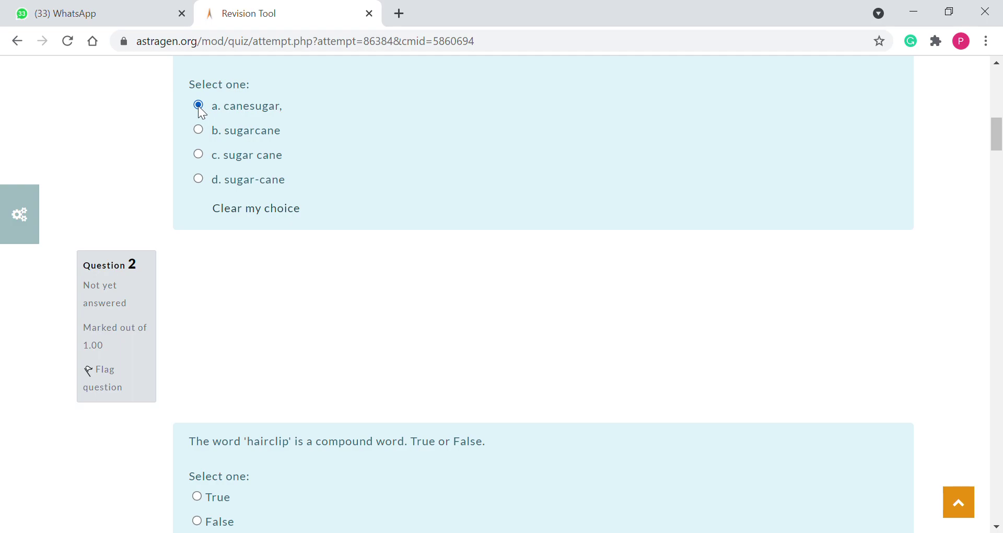
Finish the attempt from the bottom of the quiz page to reach the summary
{"action": "scroll", "coordinate": [206, 277], "scroll_direction": "down", "scroll_amount": 5}
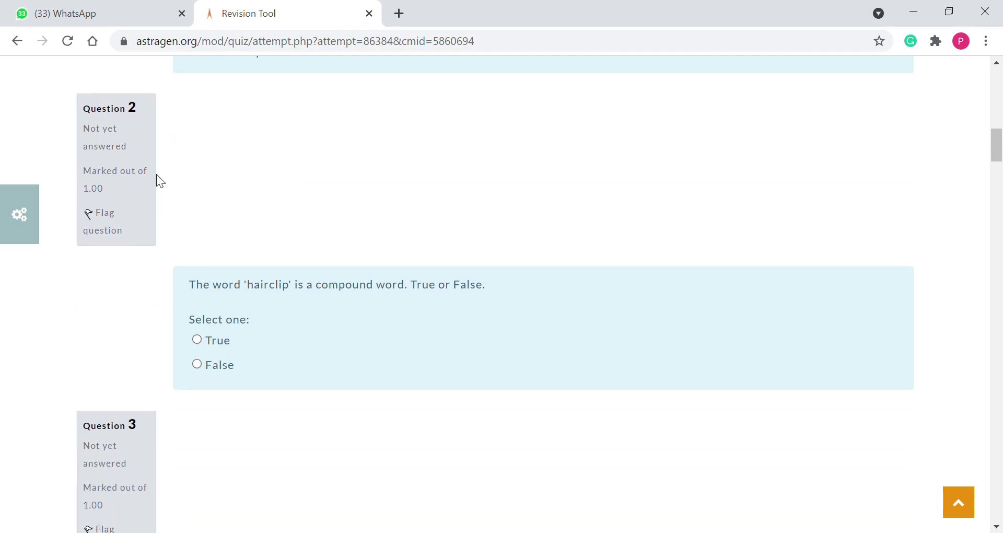
{"action": "scroll", "coordinate": [163, 149], "scroll_direction": "down", "scroll_amount": 3}
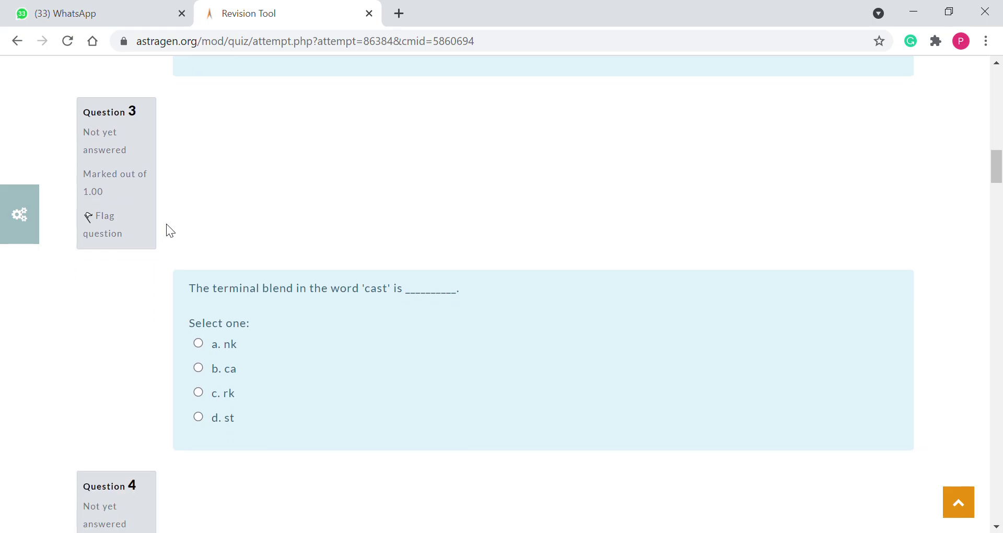
{"action": "scroll", "coordinate": [175, 228], "scroll_direction": "down", "scroll_amount": 16}
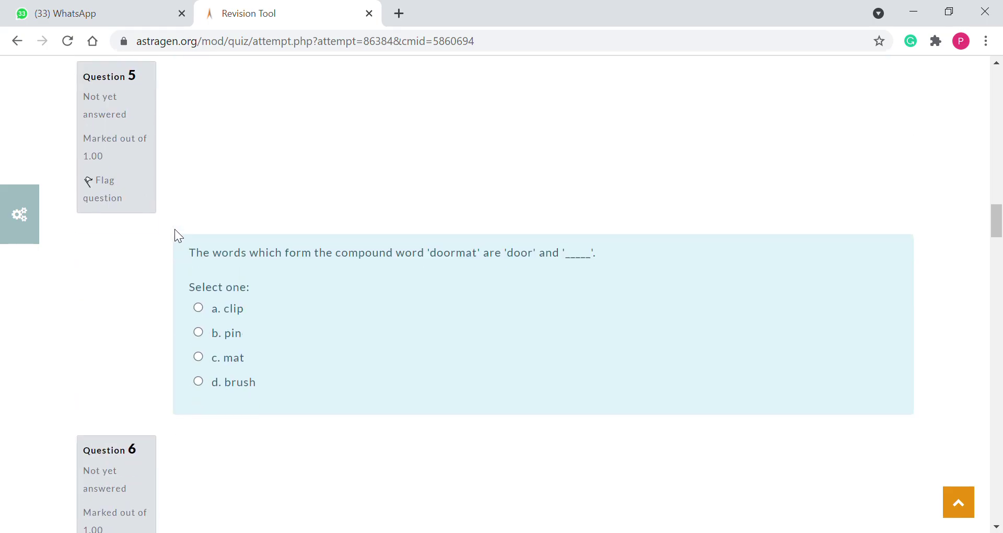
{"action": "scroll", "coordinate": [176, 231], "scroll_direction": "down", "scroll_amount": 20}
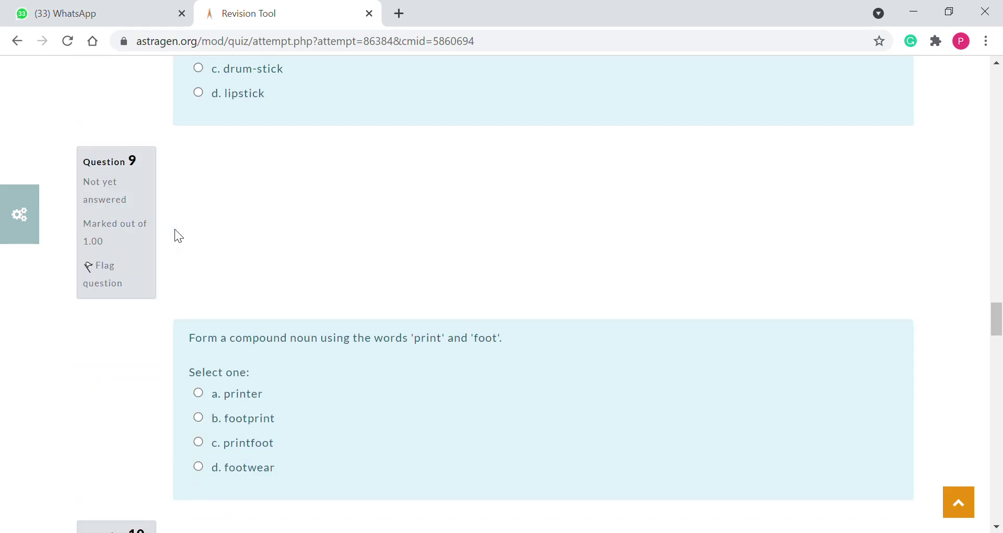
{"action": "scroll", "coordinate": [174, 230], "scroll_direction": "down", "scroll_amount": 20}
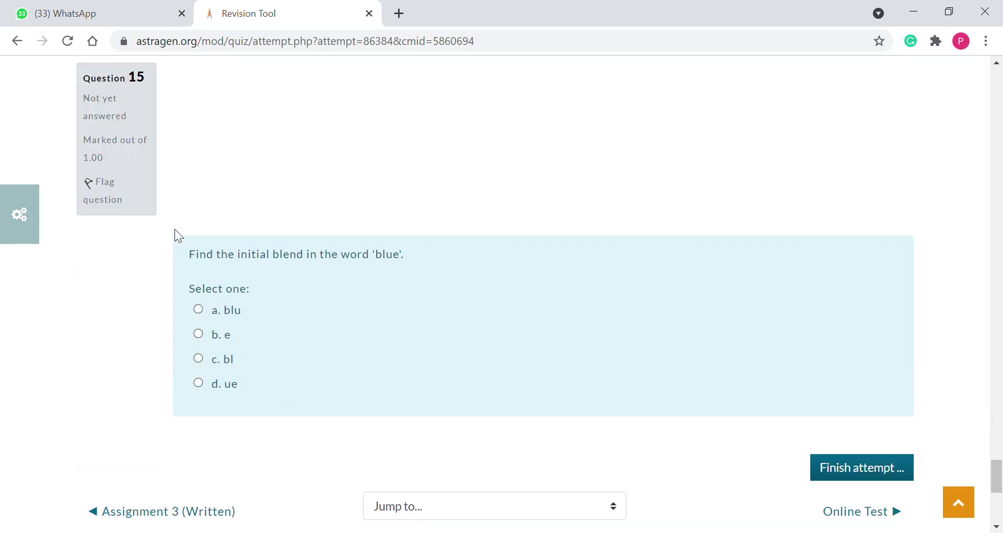
{"action": "scroll", "coordinate": [846, 245], "scroll_direction": "up", "scroll_amount": 4}
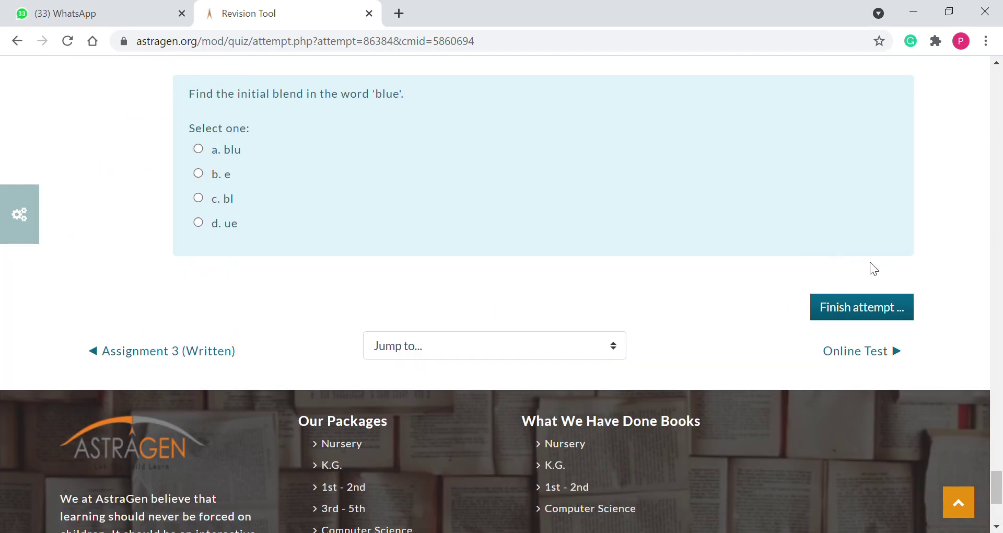
{"action": "left_click", "coordinate": [874, 312]}
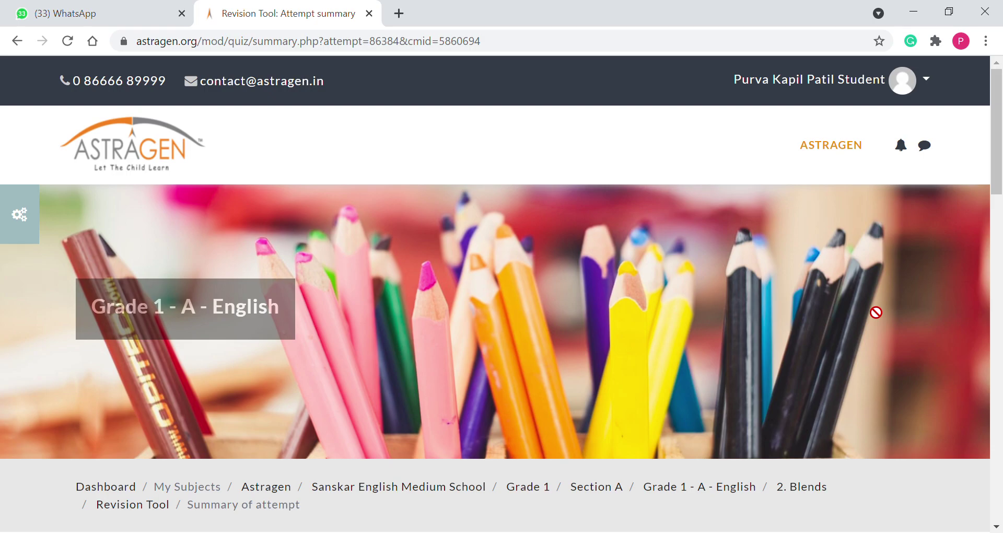
{"action": "scroll", "coordinate": [548, 451], "scroll_direction": "down", "scroll_amount": 5}
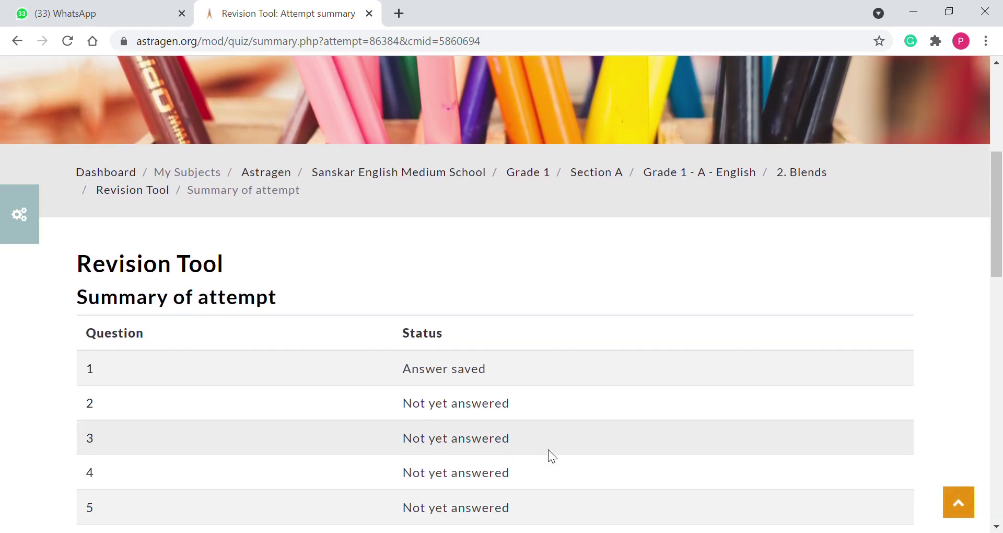
{"action": "scroll", "coordinate": [548, 450], "scroll_direction": "down", "scroll_amount": 4}
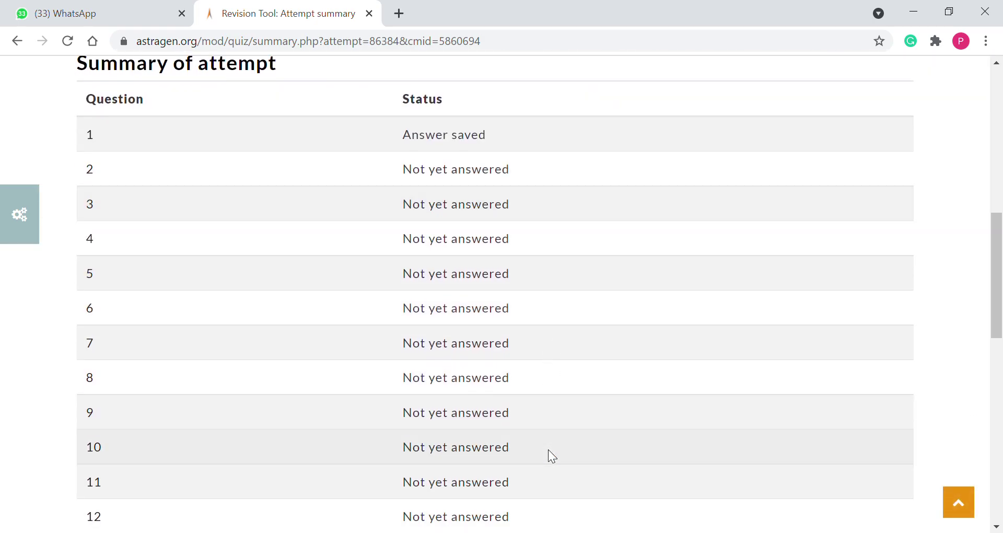
{"action": "scroll", "coordinate": [547, 449], "scroll_direction": "down", "scroll_amount": 3}
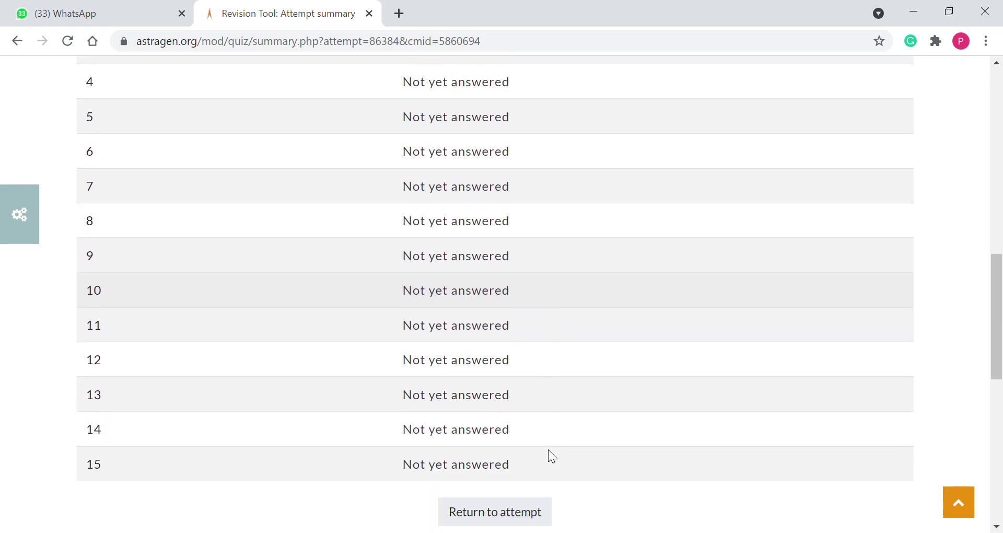
{"action": "scroll", "coordinate": [547, 449], "scroll_direction": "up", "scroll_amount": 3}
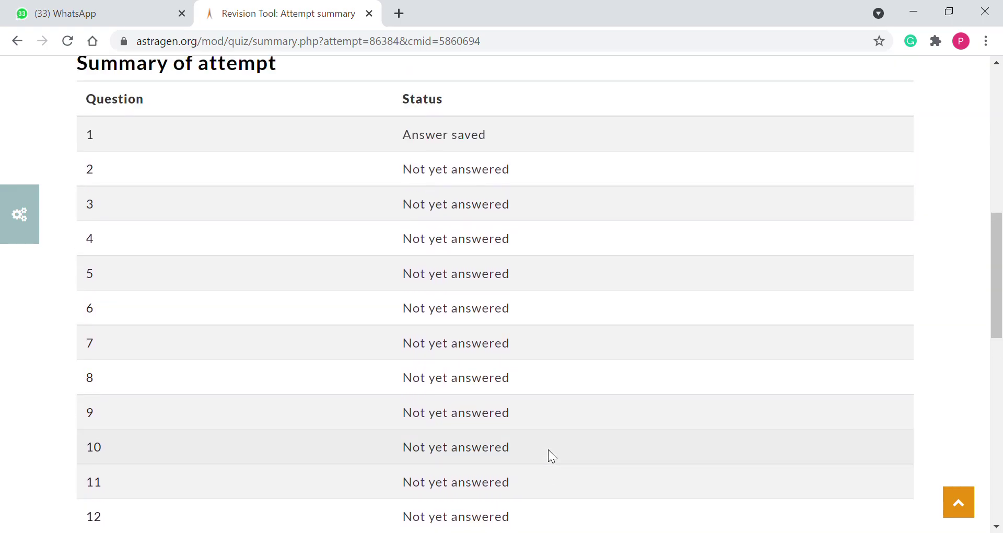
{"action": "scroll", "coordinate": [487, 183], "scroll_direction": "down", "scroll_amount": 7}
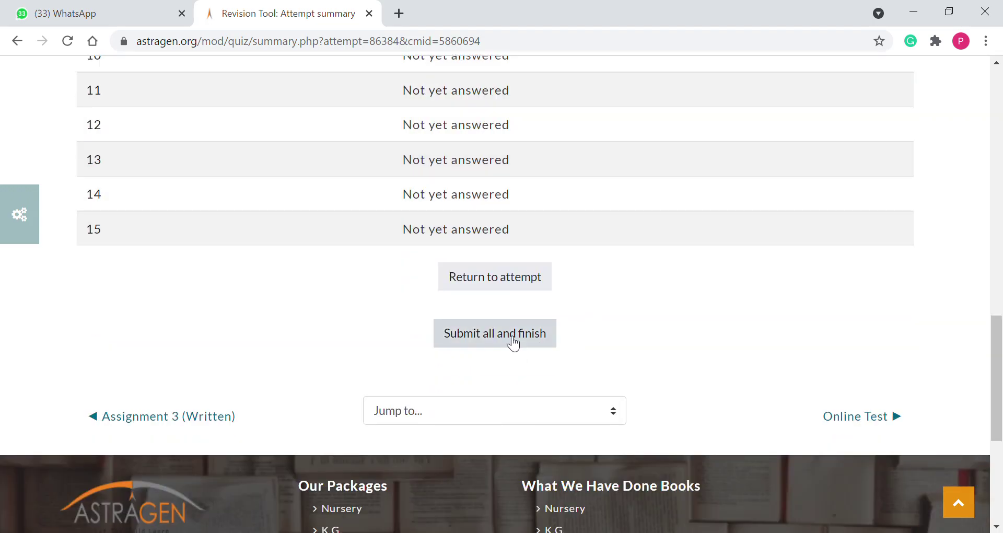
{"action": "left_click", "coordinate": [513, 343]}
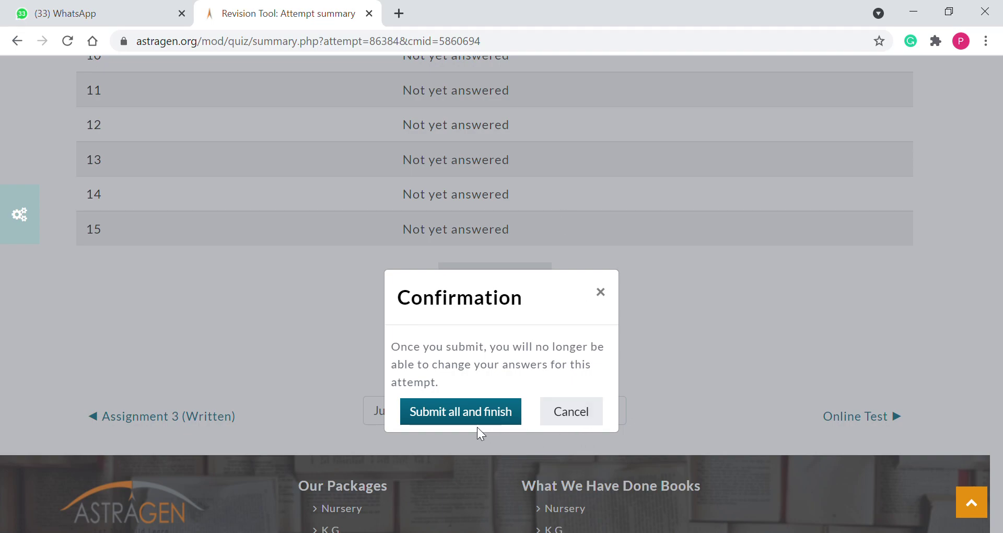
{"action": "left_click", "coordinate": [585, 416]}
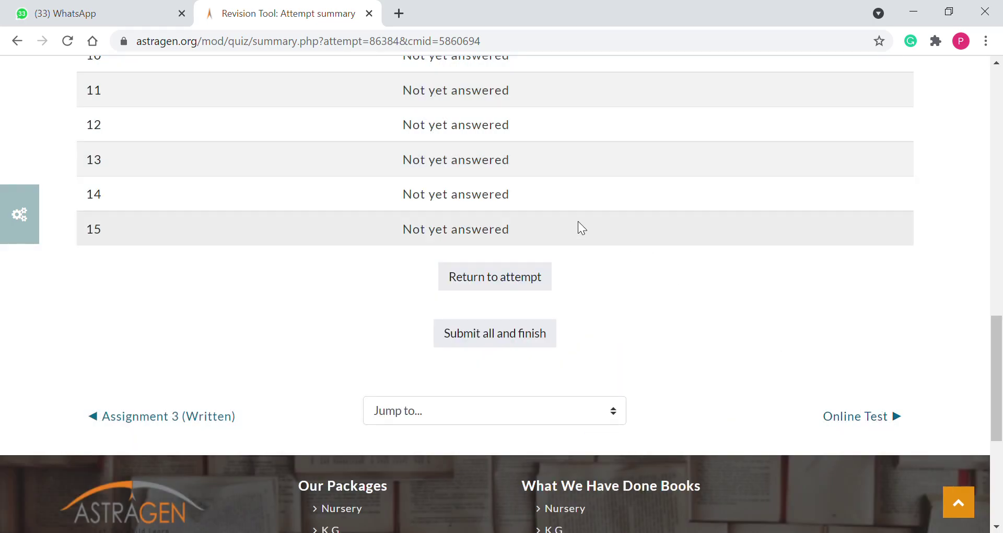
Go back three pages to the Grade 1 - A - English course and open Online Test
{"action": "scroll", "coordinate": [578, 221], "scroll_direction": "up", "scroll_amount": 12}
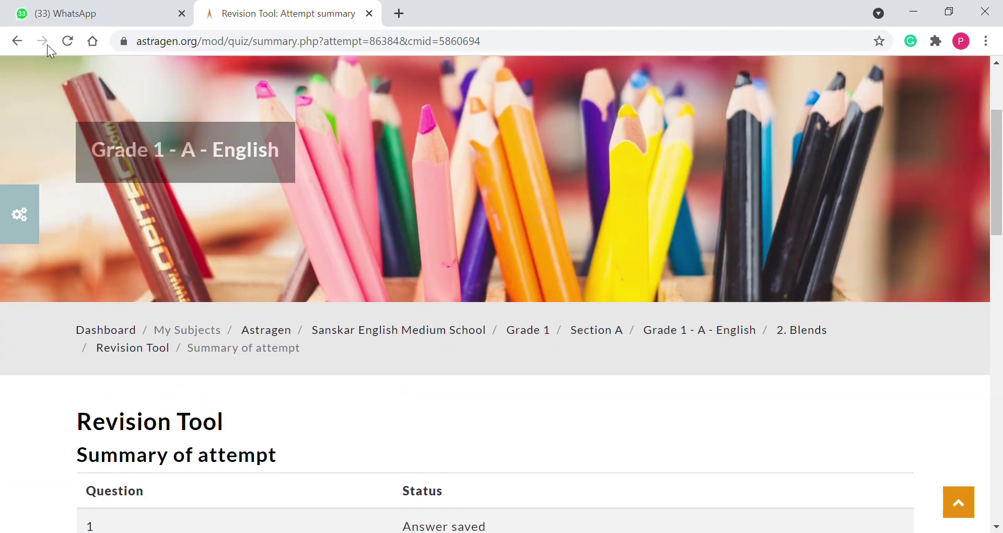
{"action": "left_click", "coordinate": [13, 41]}
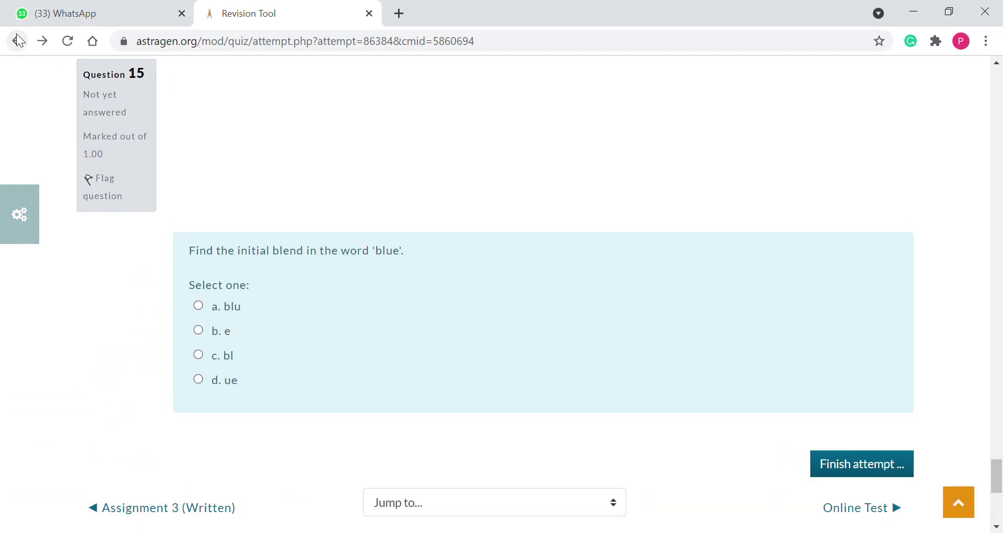
{"action": "left_click", "coordinate": [16, 39]}
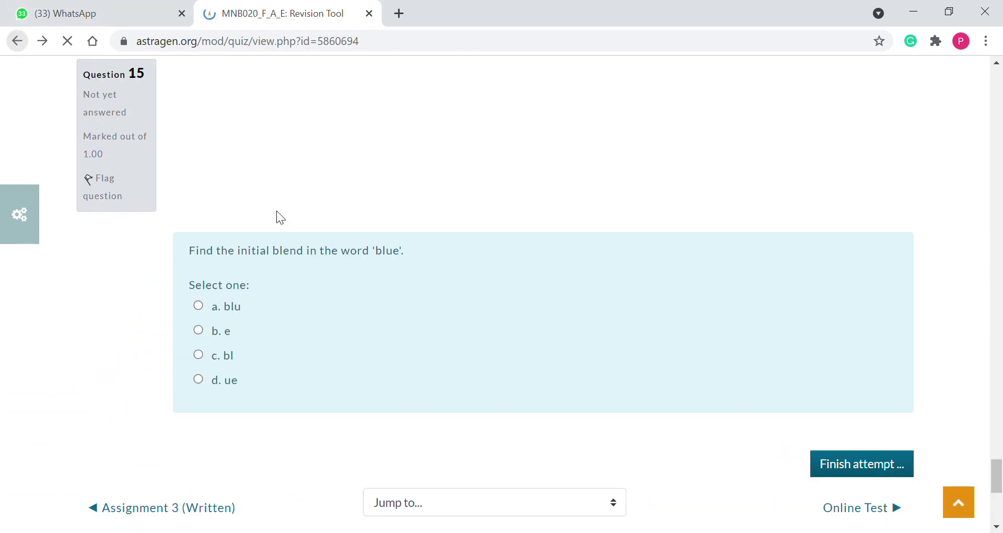
{"action": "scroll", "coordinate": [396, 185], "scroll_direction": "down", "scroll_amount": 4}
{"action": "scroll", "coordinate": [356, 286], "scroll_direction": "up", "scroll_amount": 3}
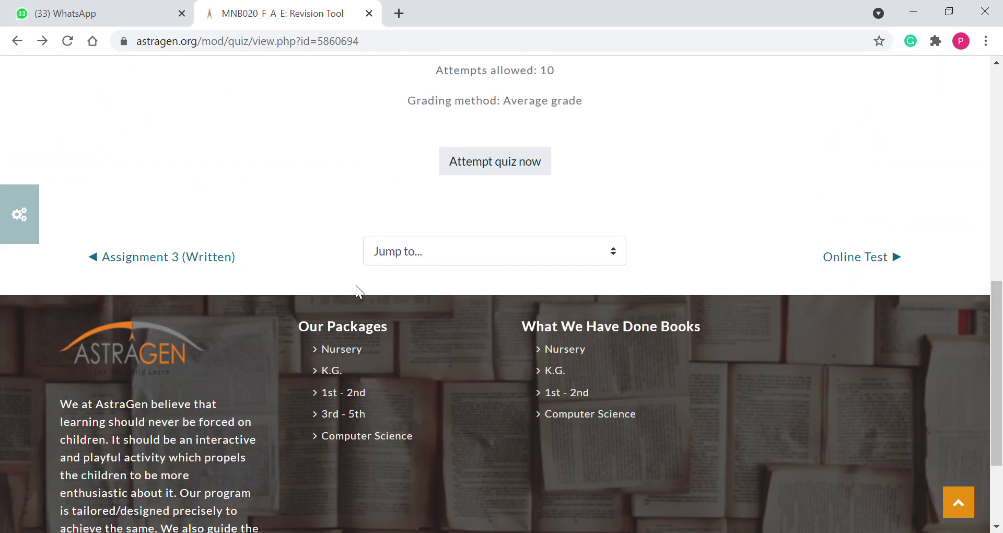
{"action": "scroll", "coordinate": [356, 285], "scroll_direction": "up", "scroll_amount": 3}
{"action": "left_click", "coordinate": [17, 41]}
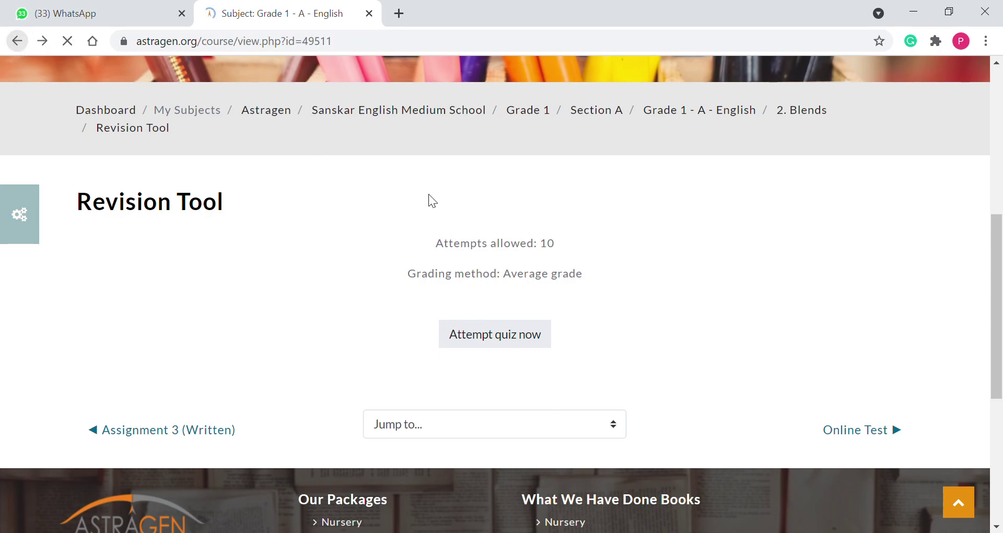
{"action": "scroll", "coordinate": [384, 183], "scroll_direction": "down", "scroll_amount": 7}
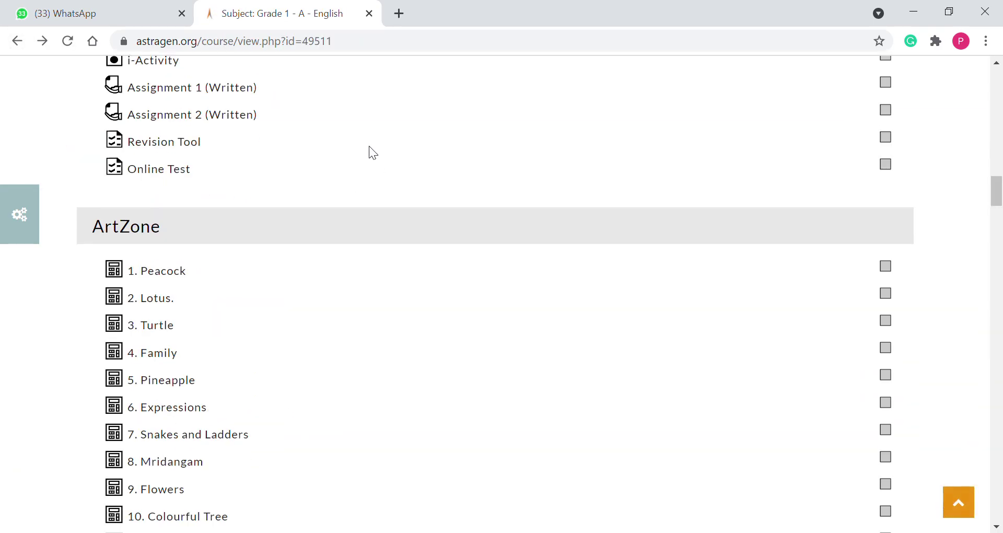
{"action": "left_click", "coordinate": [186, 170]}
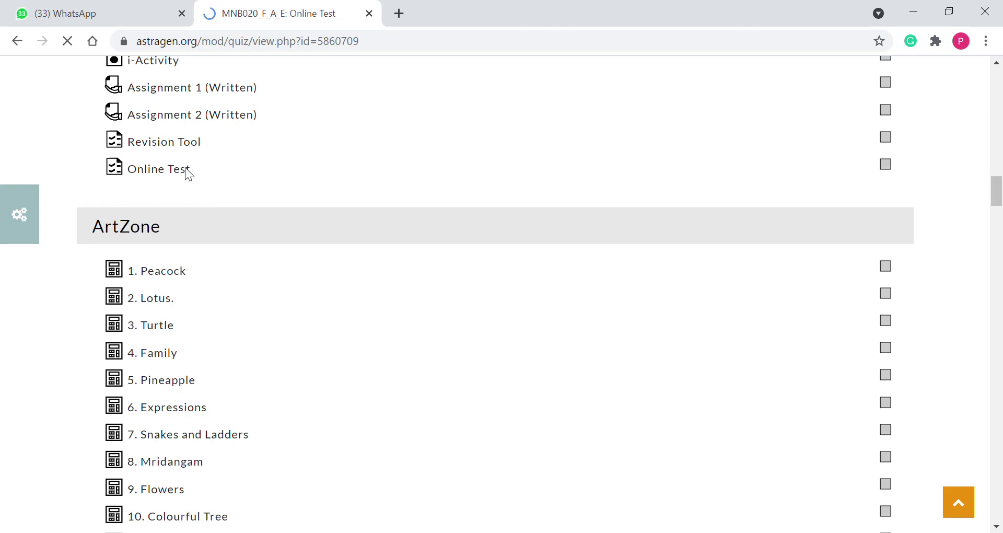
Scroll through the Online Test page to check its 1 attempt and 15-minute time limit
{"action": "scroll", "coordinate": [391, 241], "scroll_direction": "down", "scroll_amount": 7}
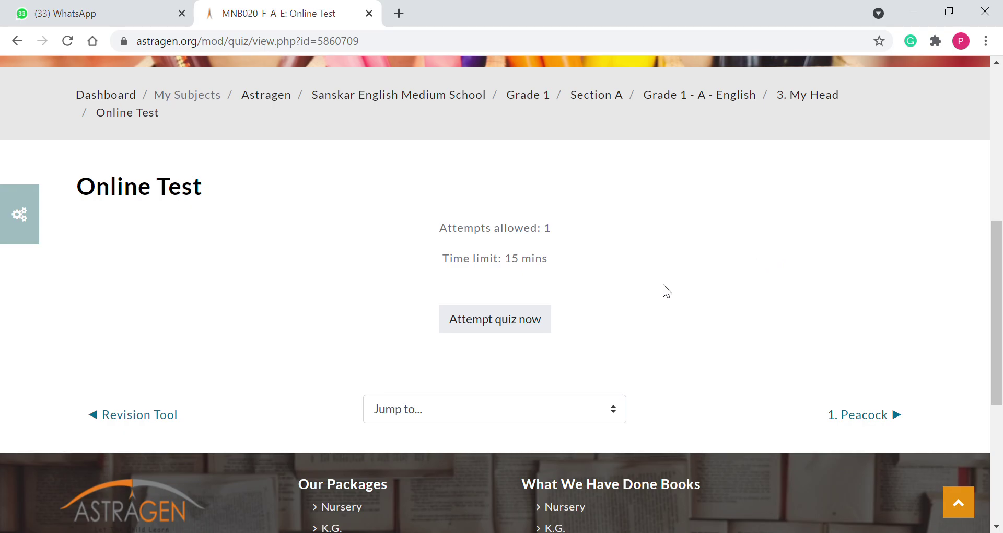
{"action": "scroll", "coordinate": [660, 287], "scroll_direction": "up", "scroll_amount": 8}
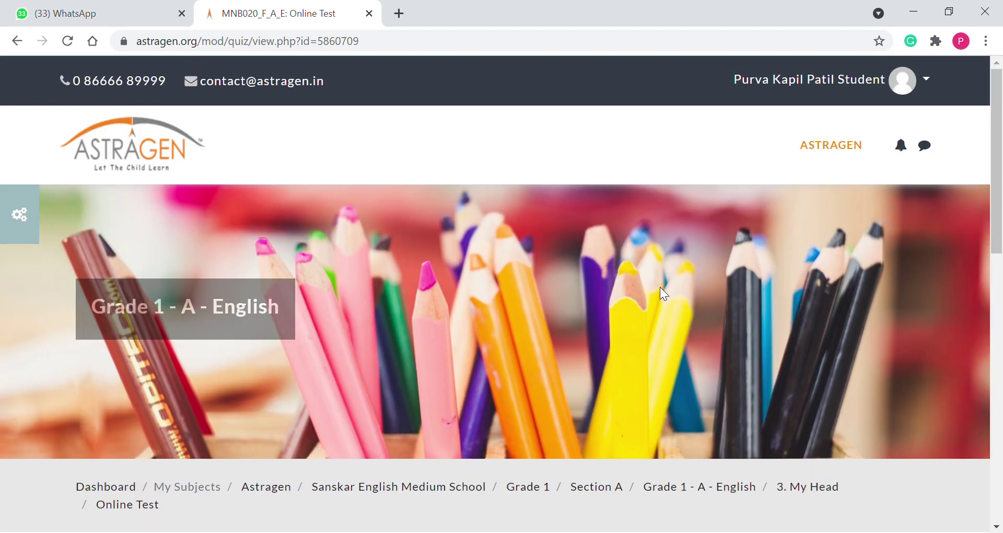